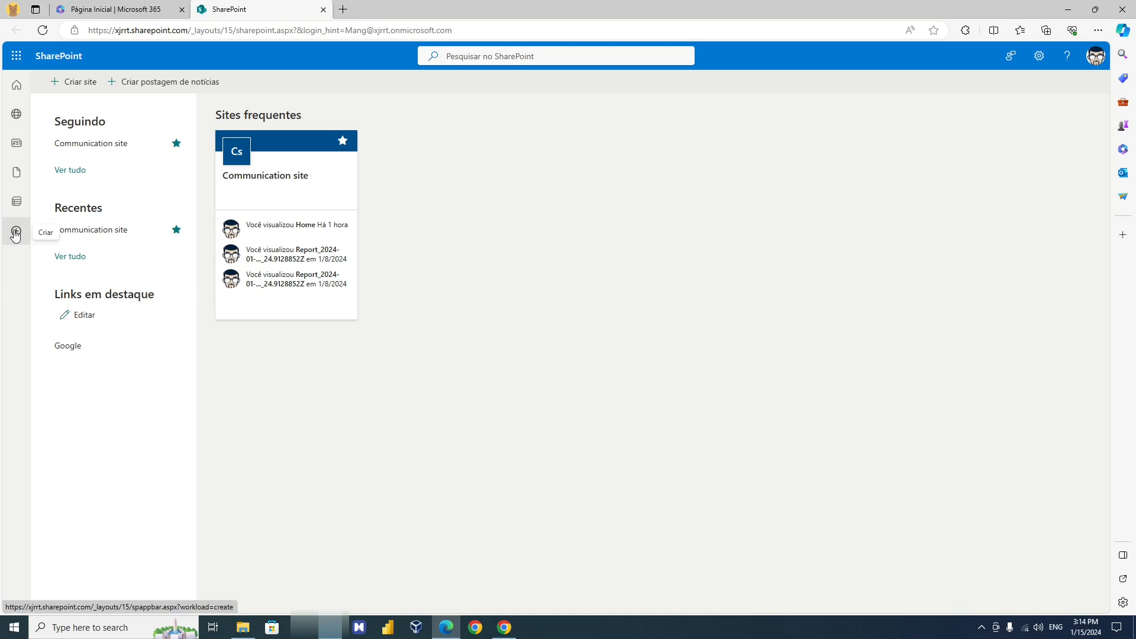
{"action": "left_click", "coordinate": [15, 235]}
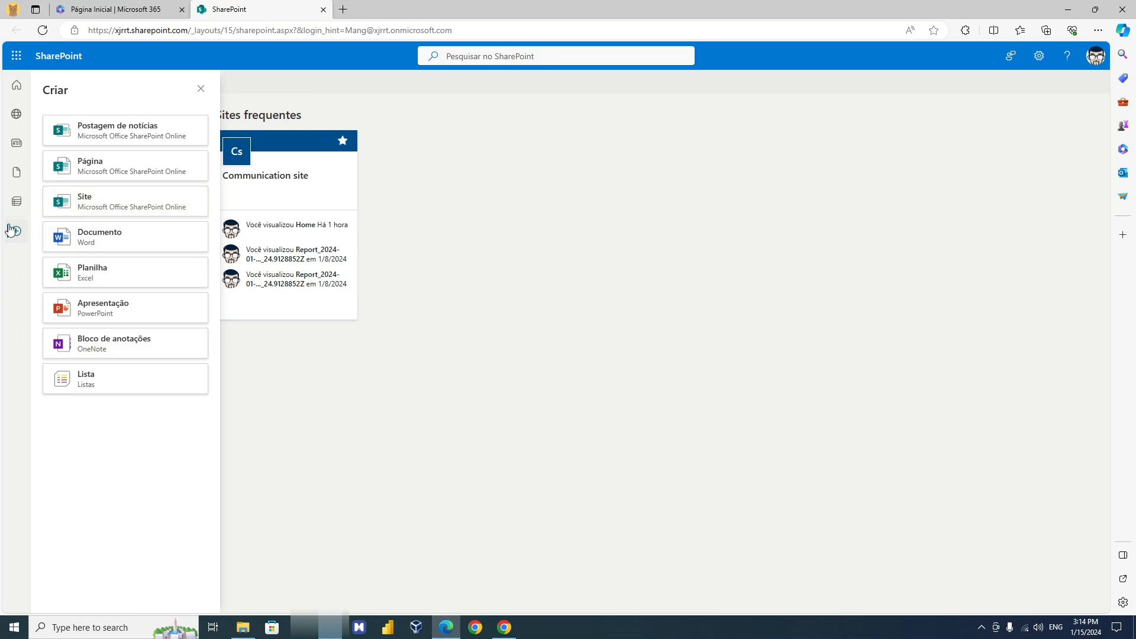
{"action": "left_click", "coordinate": [81, 205]}
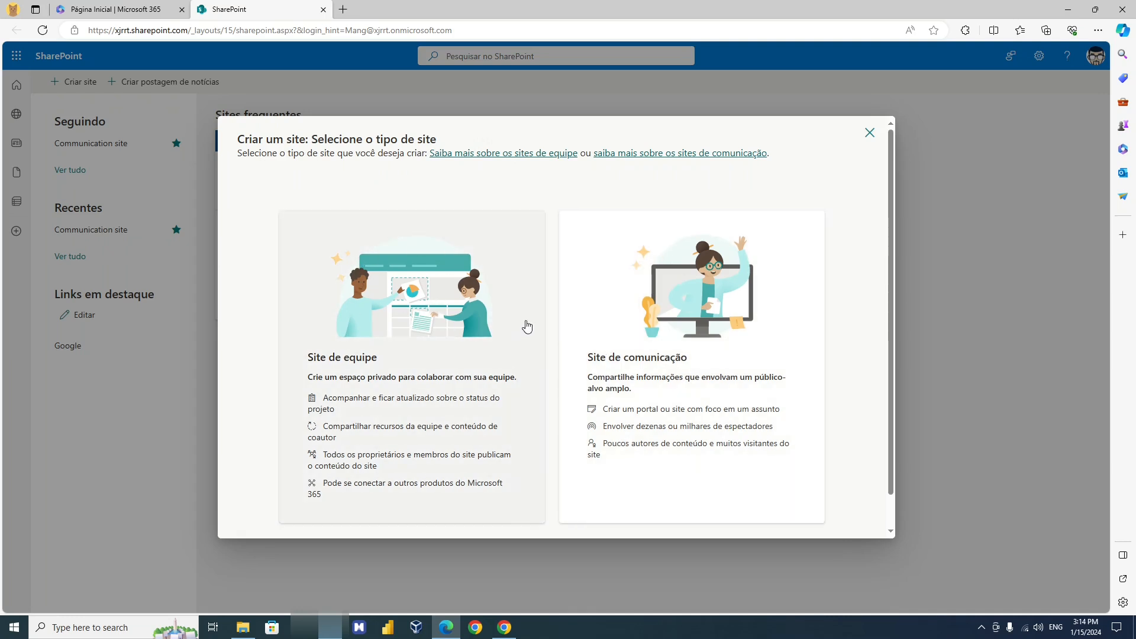
{"action": "left_click", "coordinate": [869, 133]}
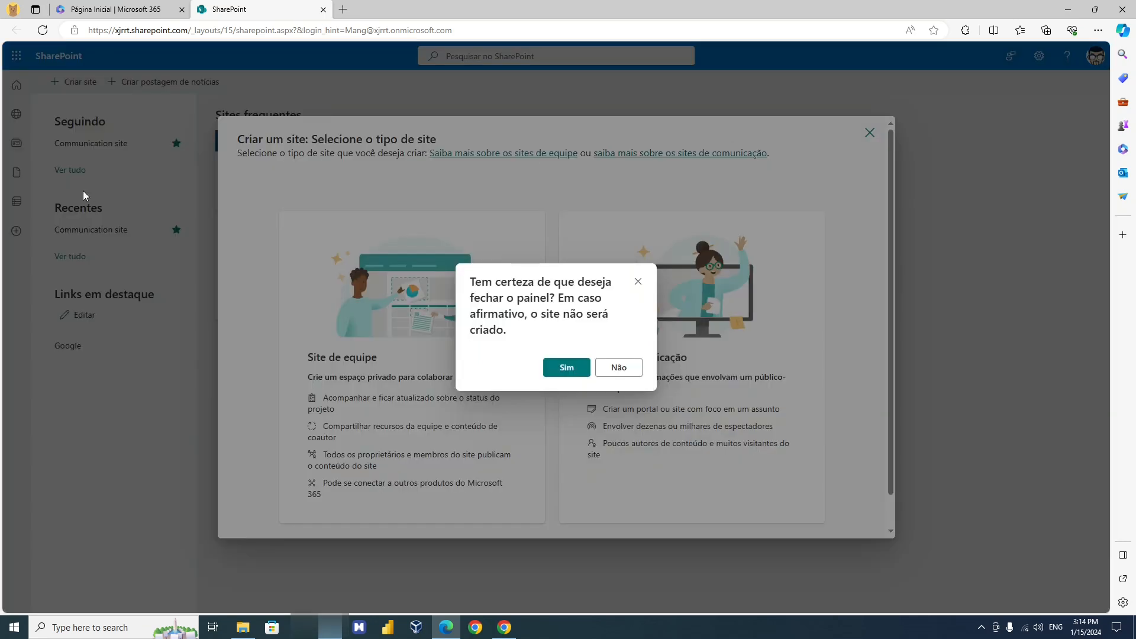
{"action": "left_click", "coordinate": [554, 370]}
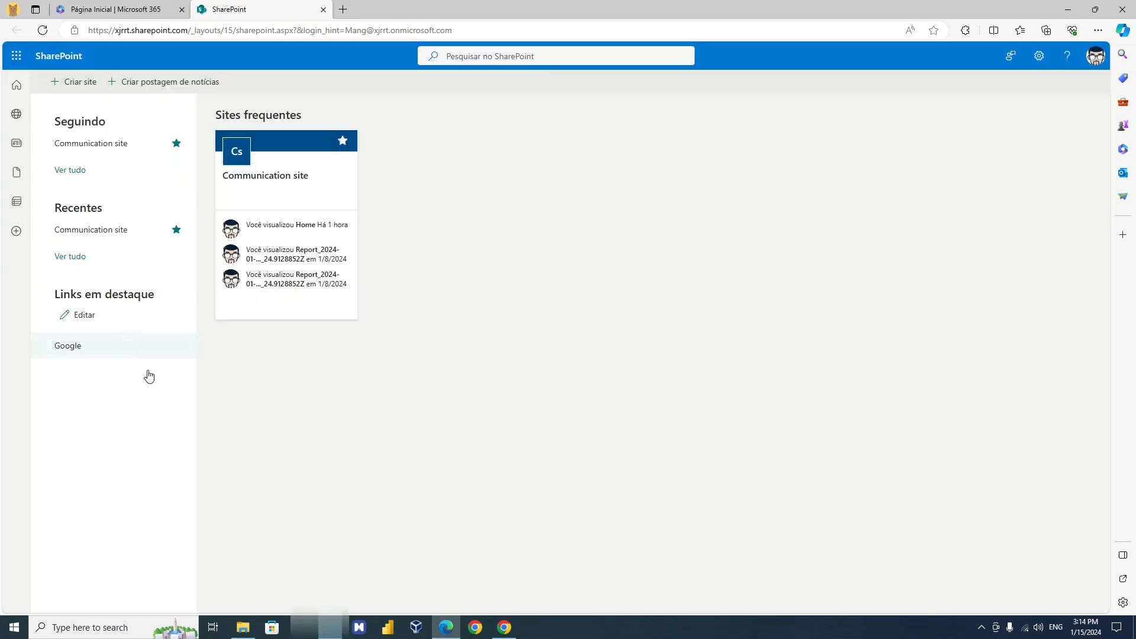
Step: Start creating a team site and browse the templates from Microsoft and from the organization
{"action": "left_click", "coordinate": [83, 85]}
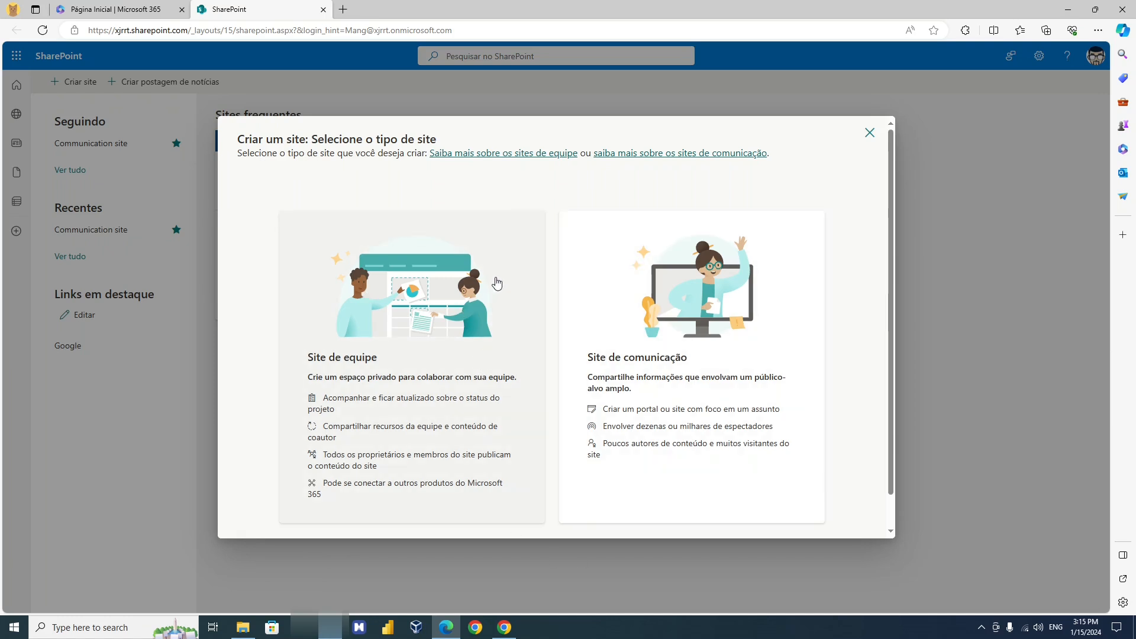
{"action": "left_click", "coordinate": [497, 284]}
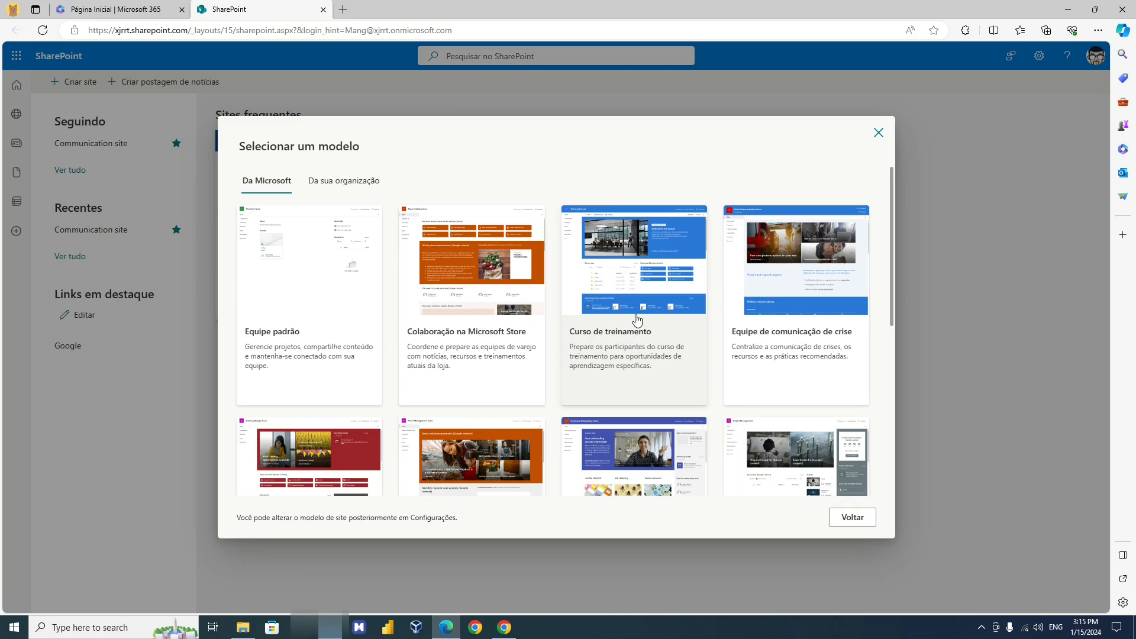
{"action": "scroll", "coordinate": [656, 328], "scroll_direction": "down", "scroll_amount": 5}
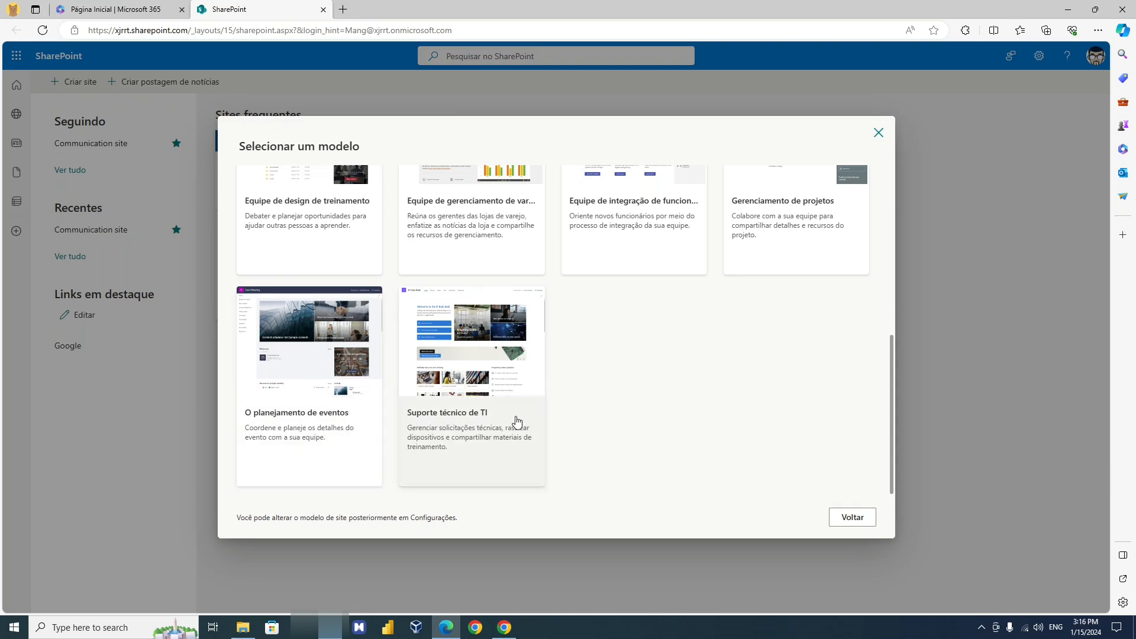
{"action": "scroll", "coordinate": [516, 421], "scroll_direction": "up", "scroll_amount": 5}
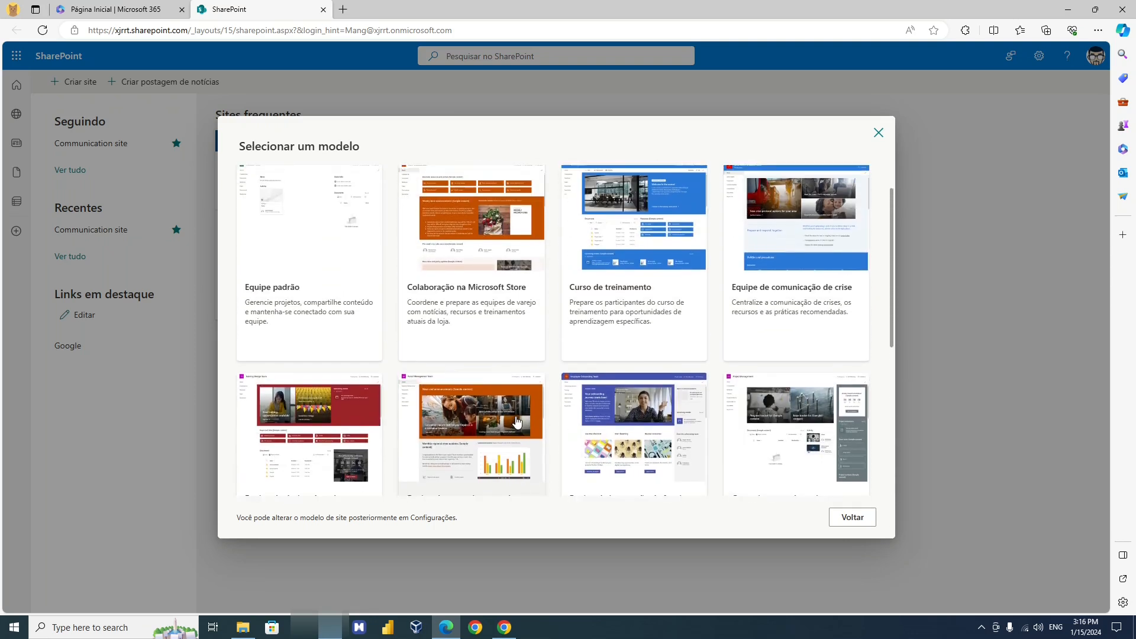
{"action": "scroll", "coordinate": [516, 421], "scroll_direction": "up", "scroll_amount": 1}
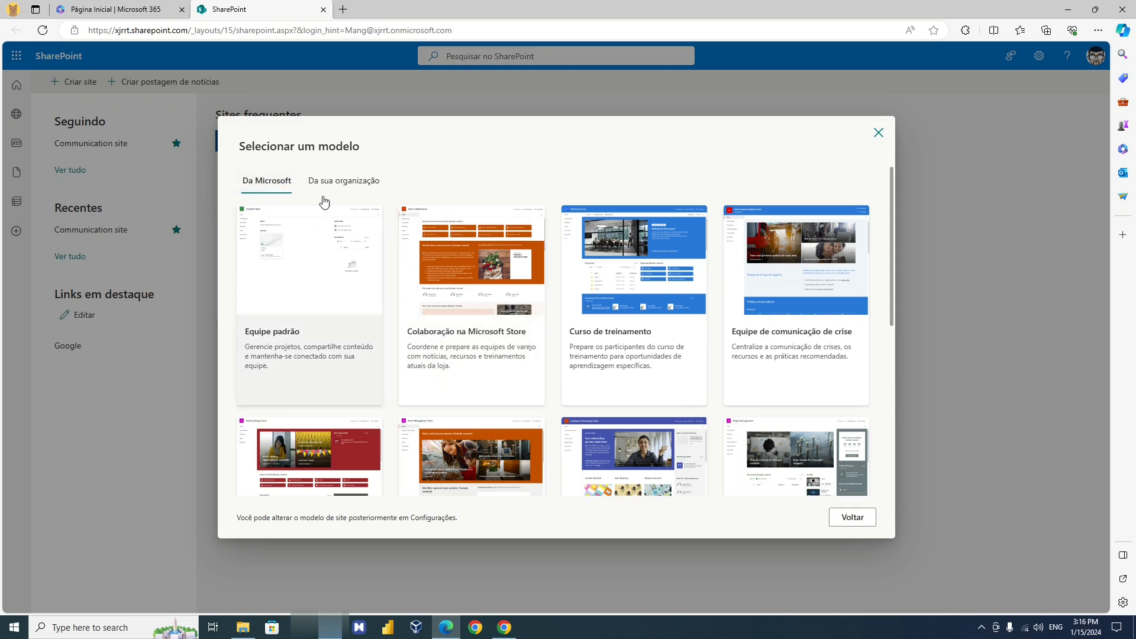
{"action": "left_click", "coordinate": [346, 185]}
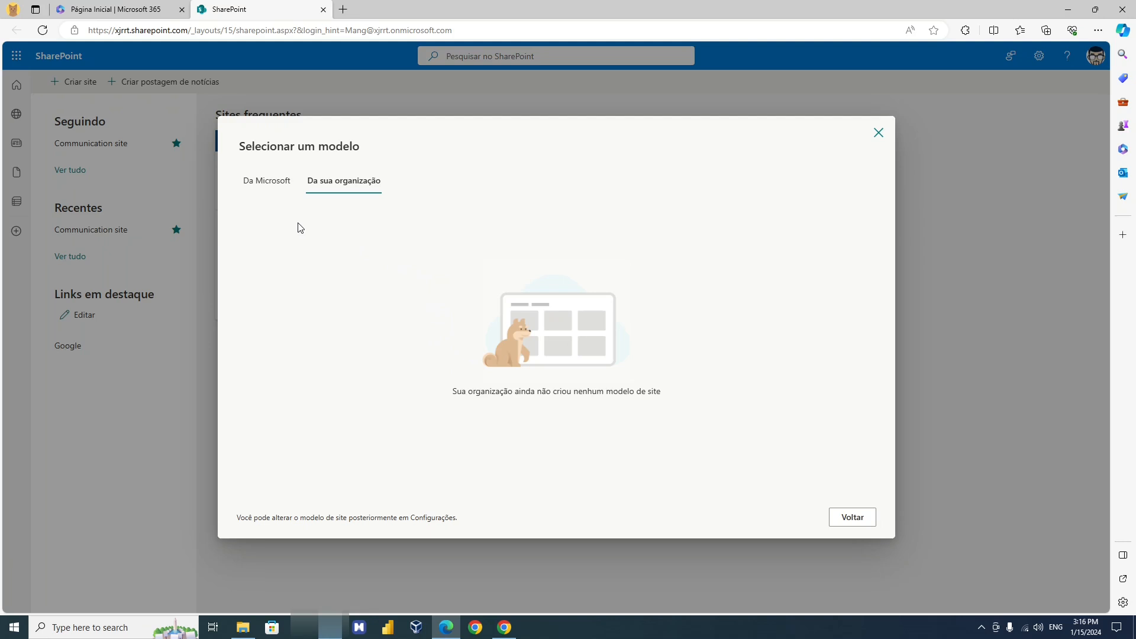
{"action": "left_click", "coordinate": [265, 183]}
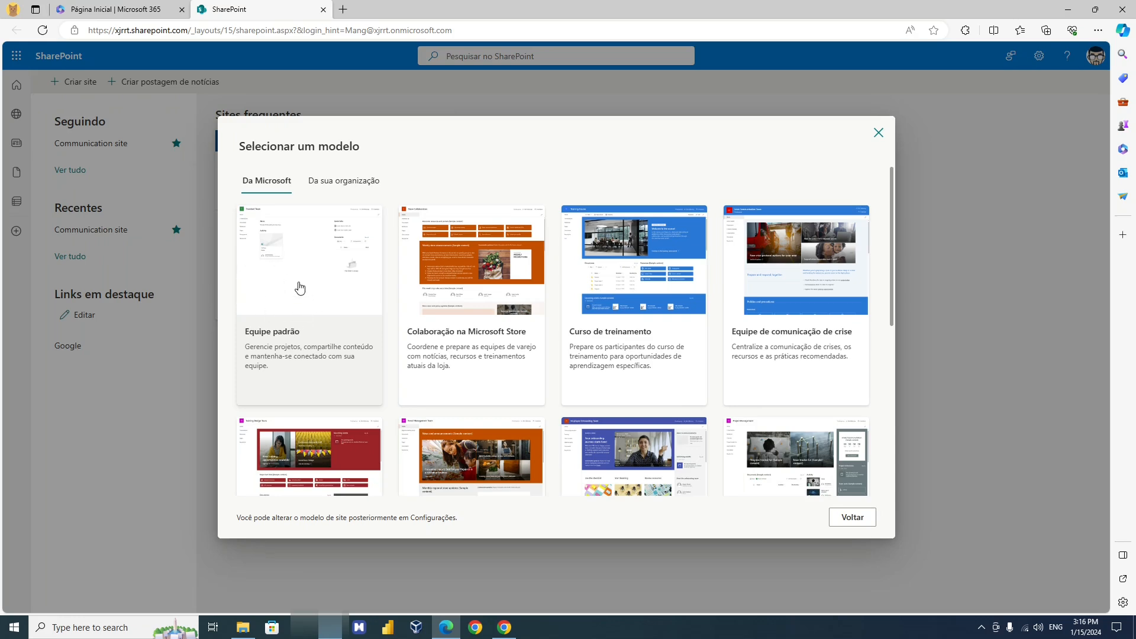
Step: Preview the site of the Equipe padrão template and use that template for the new team site
{"action": "left_click", "coordinate": [325, 260]}
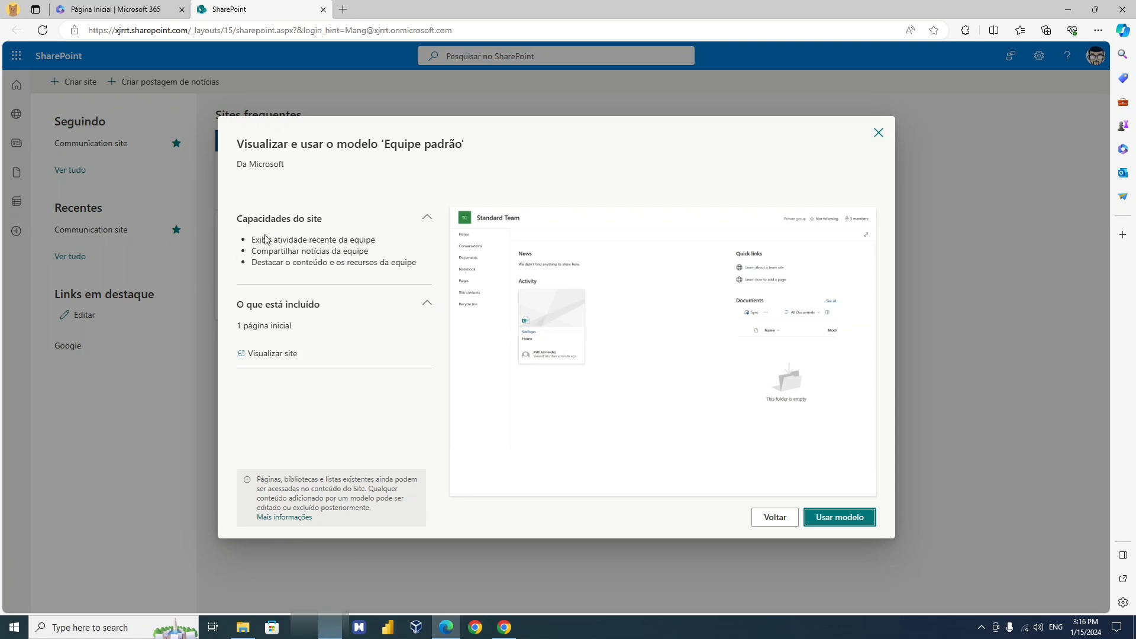
{"action": "left_click", "coordinate": [271, 355]}
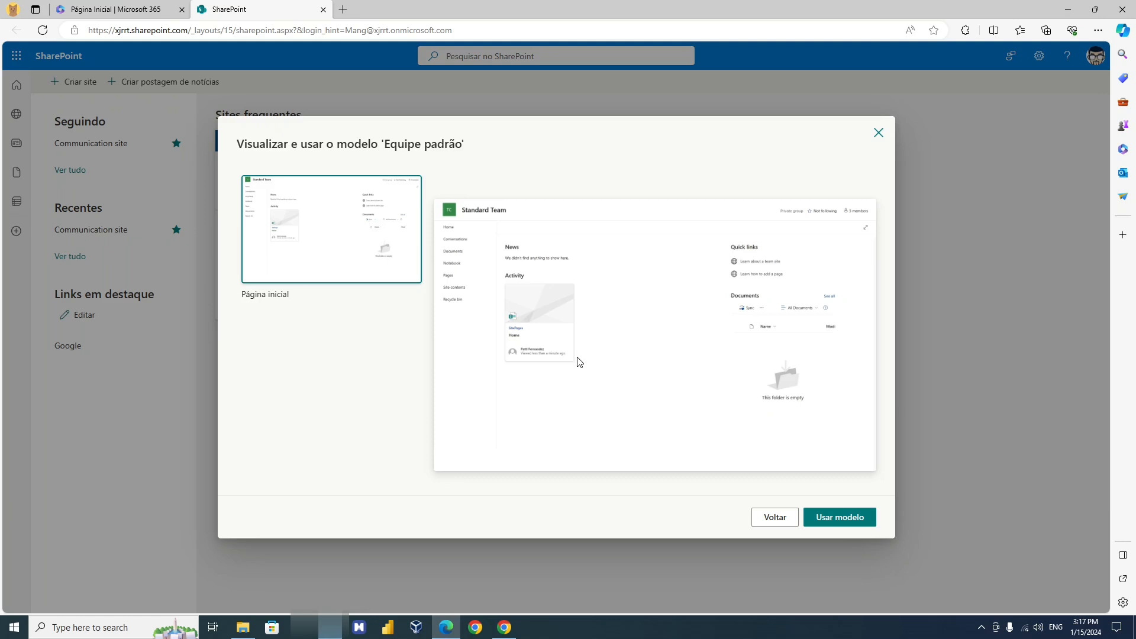
{"action": "left_click", "coordinate": [772, 519]}
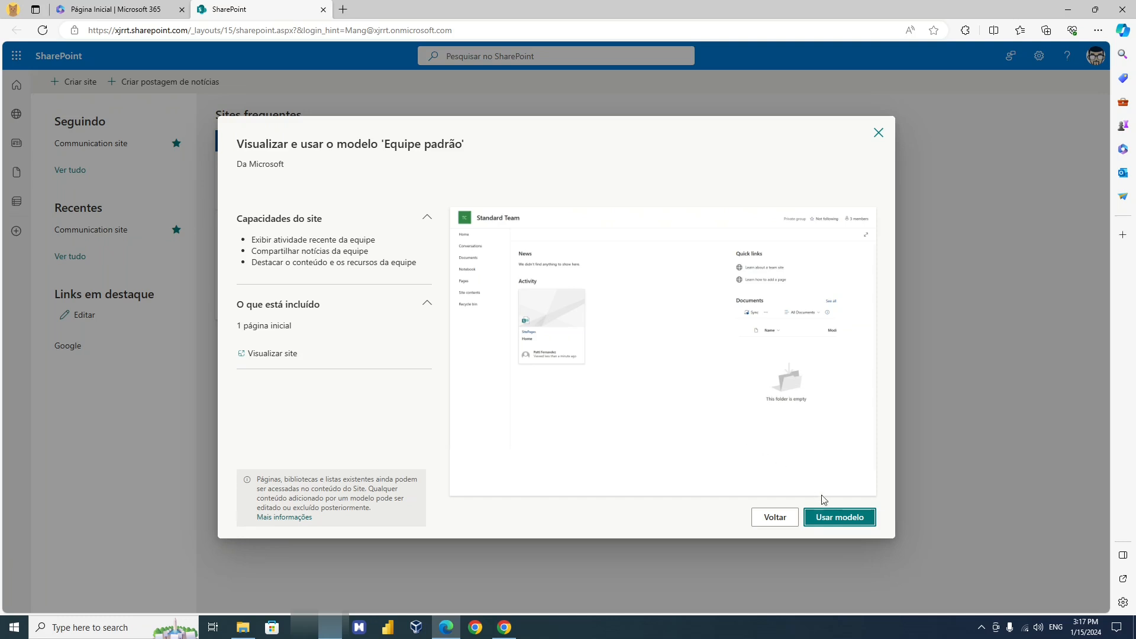
{"action": "left_click", "coordinate": [836, 517]}
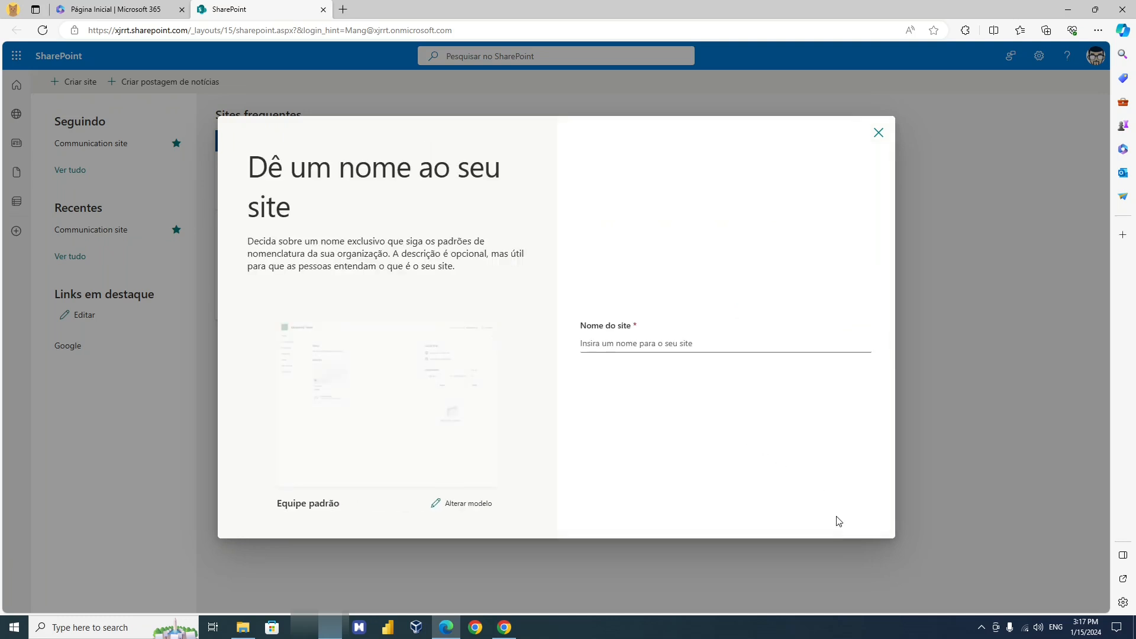
Step: Name the new team site Marketing
{"action": "left_click", "coordinate": [624, 343]}
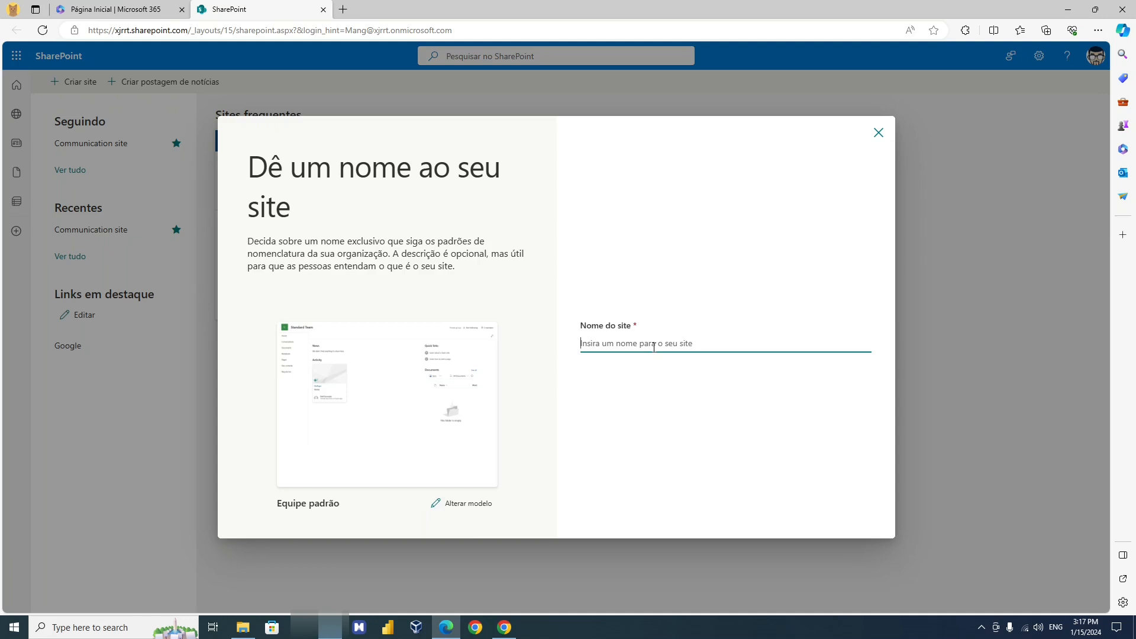
{"action": "type", "text": "Marketing"}
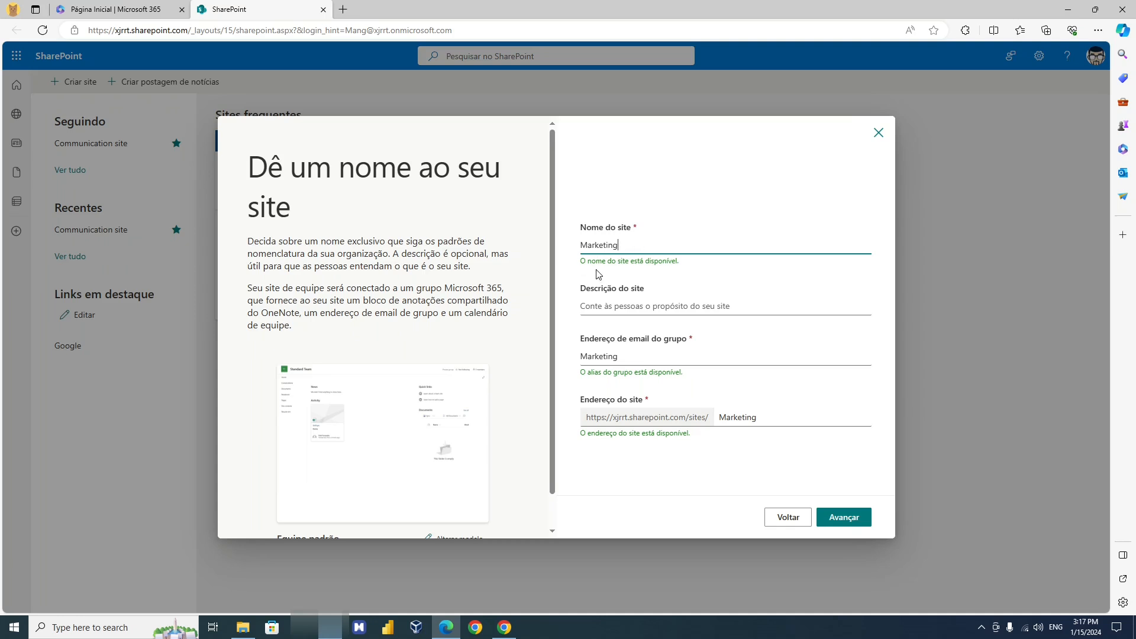
{"action": "left_click_drag", "start_coordinate": [631, 248], "coordinate": [572, 253]}
{"action": "left_click", "coordinate": [628, 245]}
{"action": "left_click_drag", "start_coordinate": [623, 246], "coordinate": [572, 255]}
{"action": "left_click", "coordinate": [629, 247]}
Step: Enter "Site para o departamento de marketing" as the site description
{"action": "left_click", "coordinate": [623, 299]}
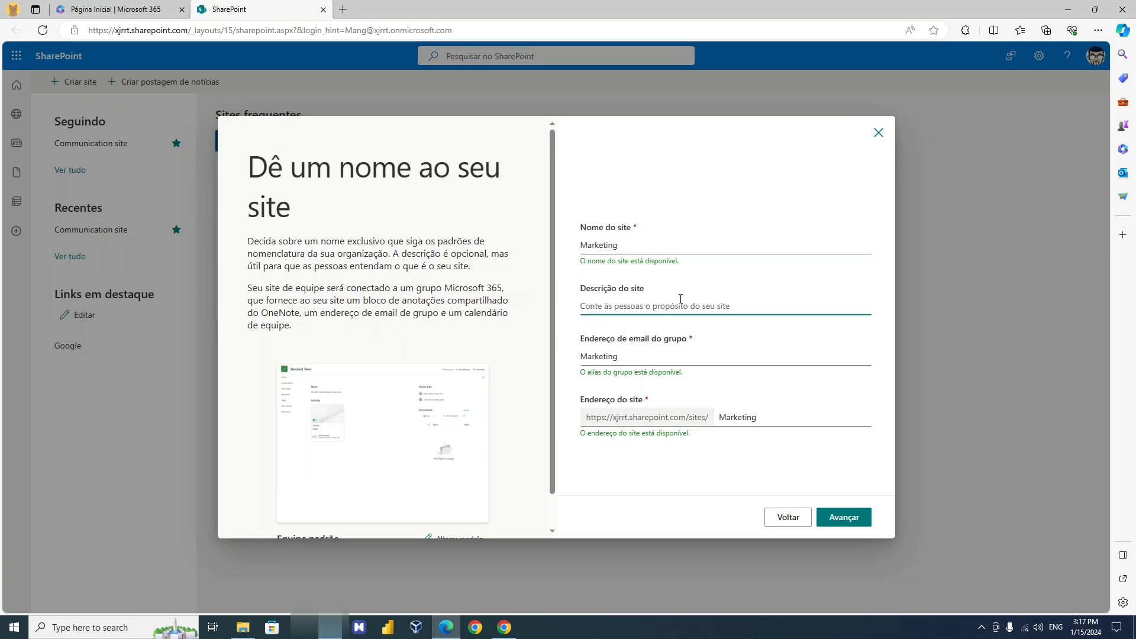
{"action": "type", "text": "Site "}
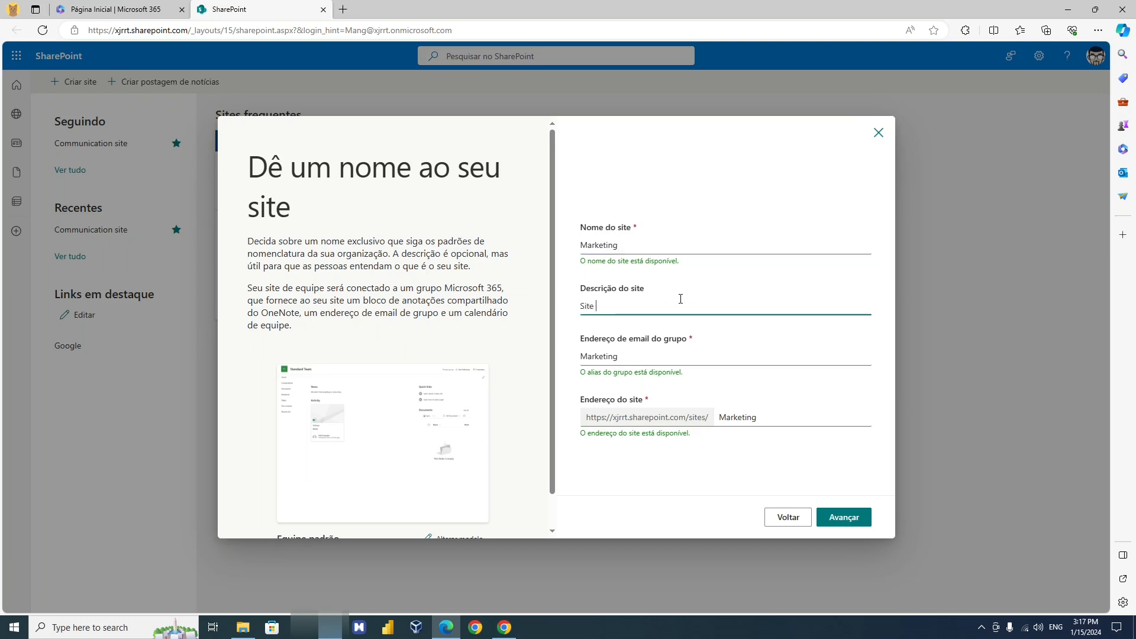
{"action": "type", "text": "para o departamento de markting"}
{"action": "key", "text": "Tab"}
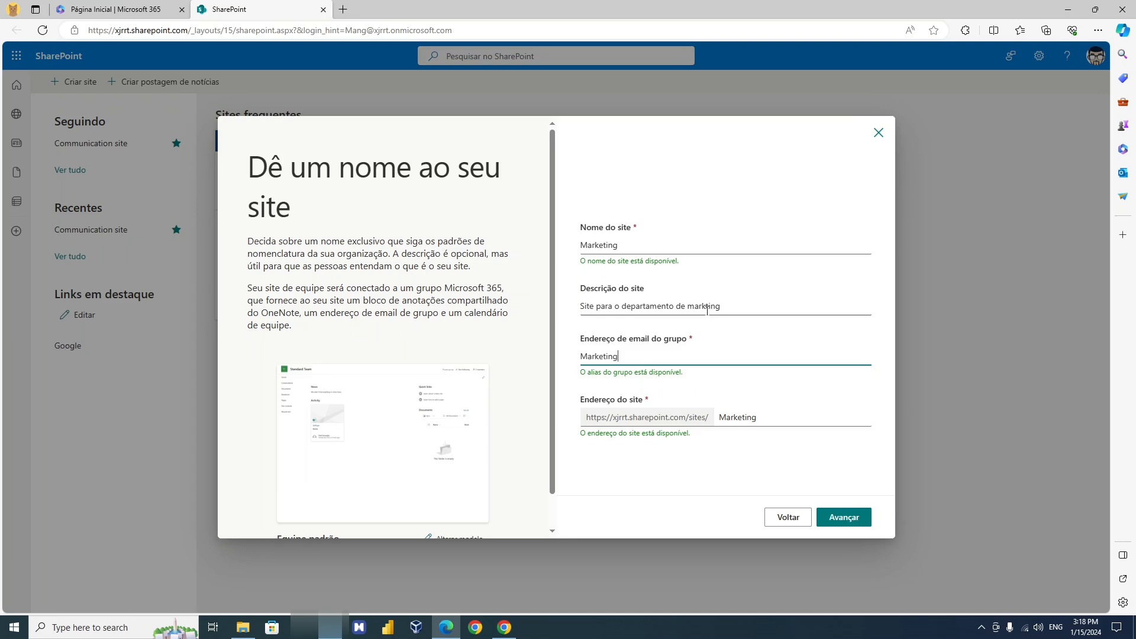
{"action": "left_click", "coordinate": [706, 306]}
{"action": "type", "text": "e"}
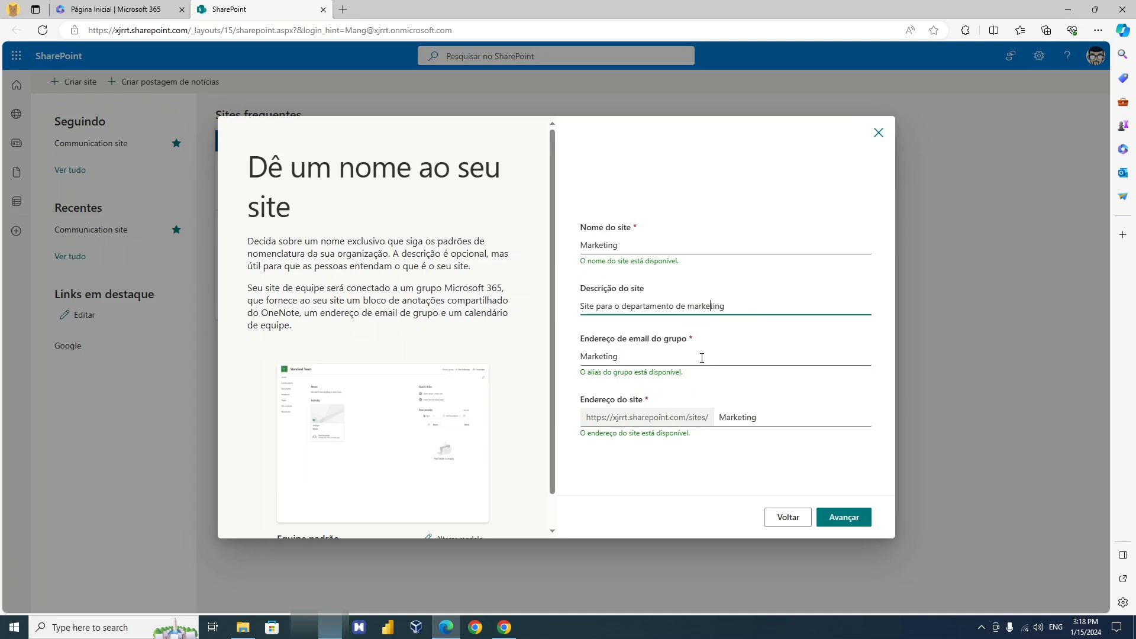
Step: Review the group email alias and site address, keep both as Marketing, and proceed to the language and privacy options
{"action": "left_click", "coordinate": [647, 357]}
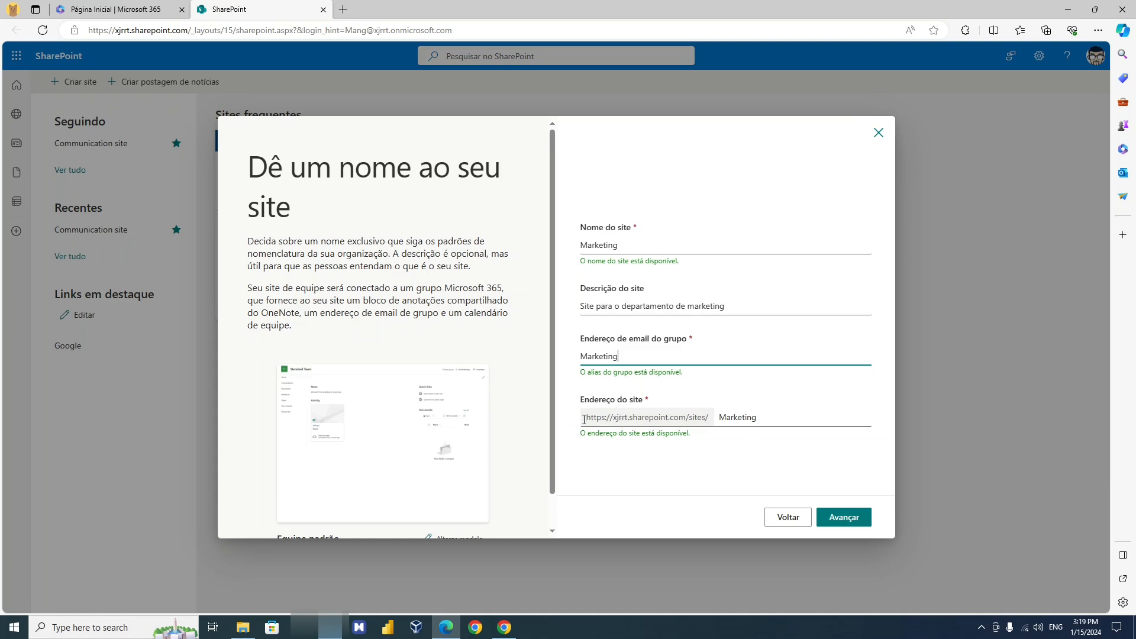
{"action": "left_click_drag", "start_coordinate": [584, 419], "coordinate": [714, 420]}
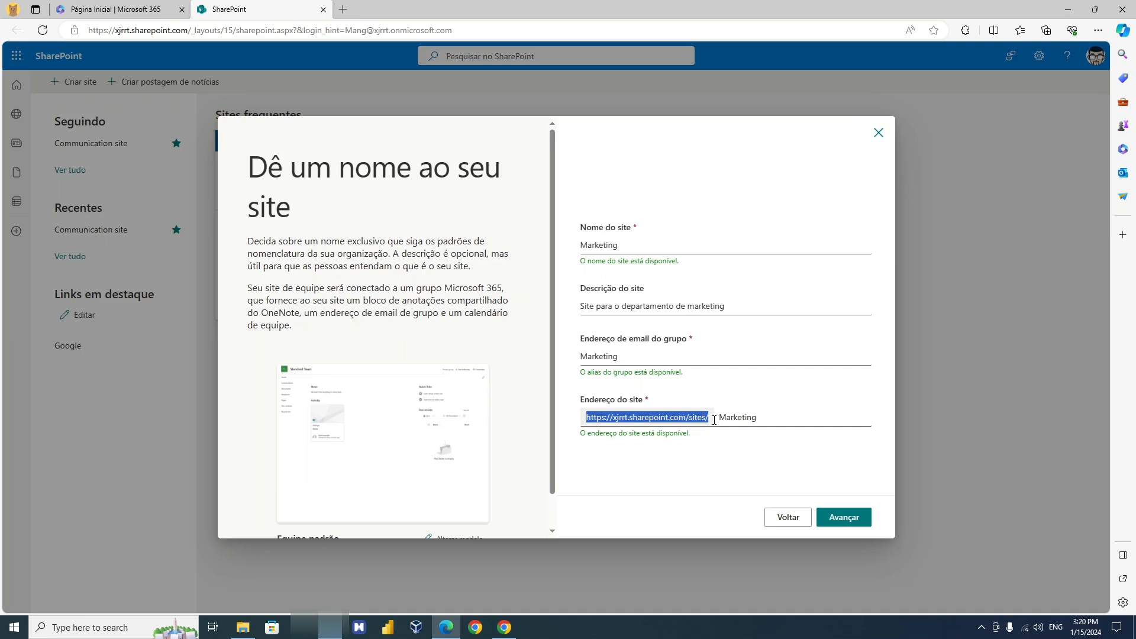
{"action": "left_click_drag", "start_coordinate": [720, 416], "coordinate": [771, 415]}
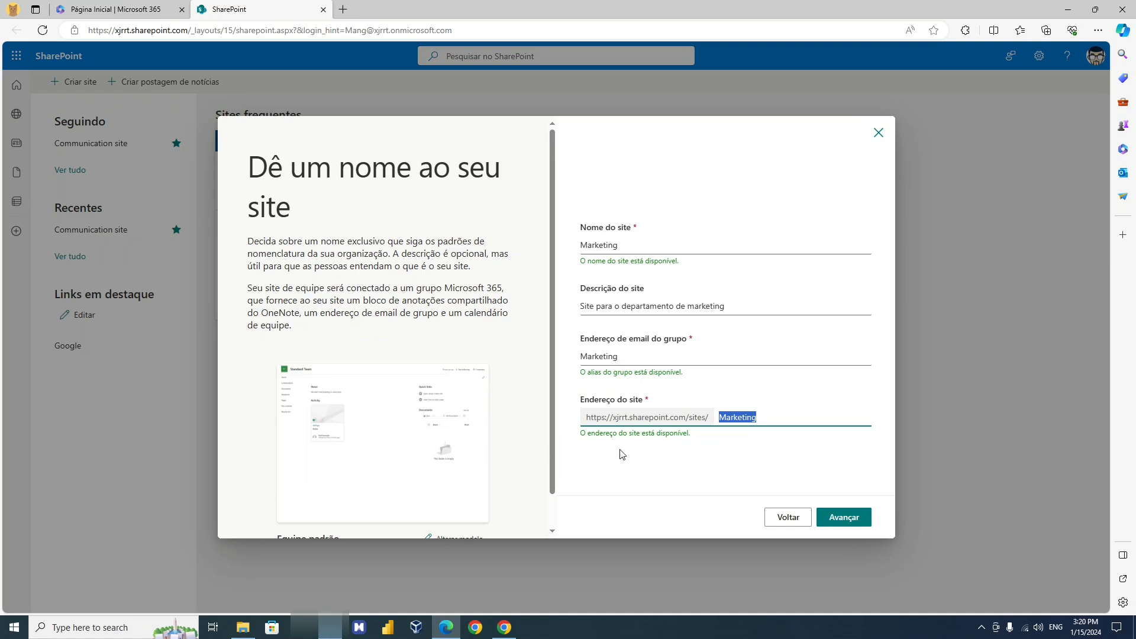
{"action": "left_click", "coordinate": [773, 417]}
{"action": "left_click", "coordinate": [844, 517]}
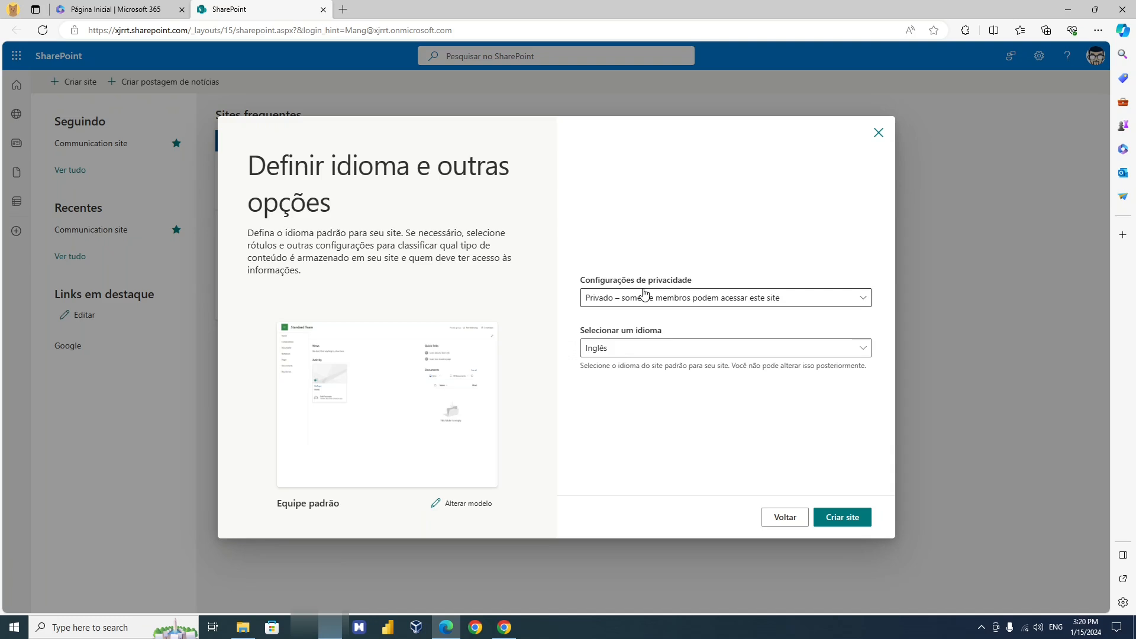
Step: Create the site with privacy Privado, accessible only to members, and Português (Brasil) as its language
{"action": "left_click", "coordinate": [862, 302]}
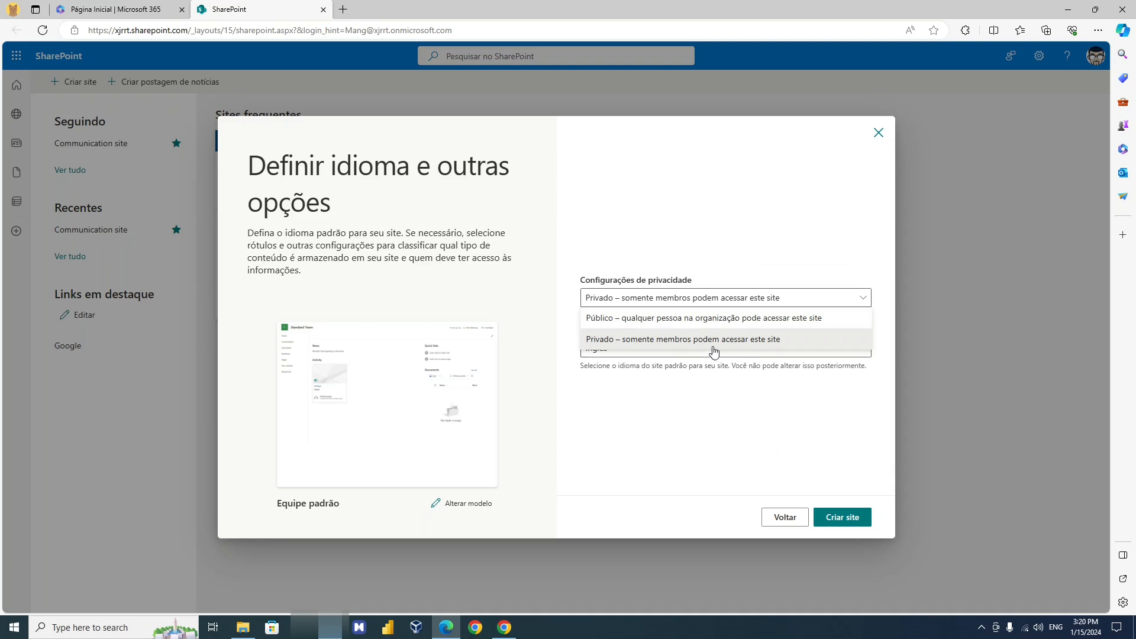
{"action": "left_click", "coordinate": [661, 341]}
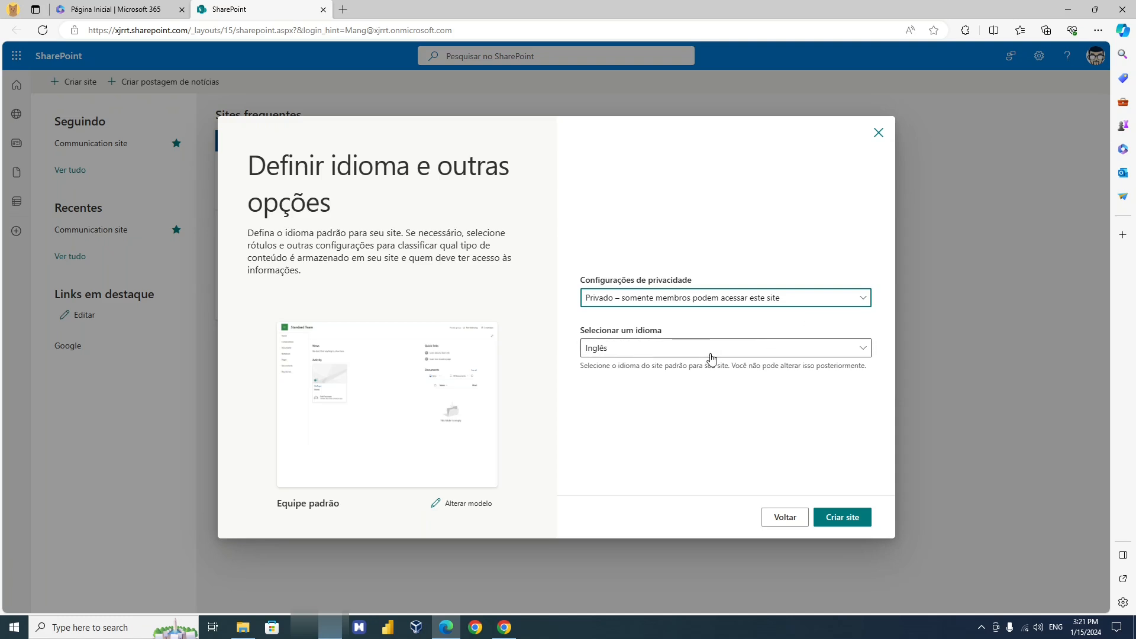
{"action": "left_click", "coordinate": [855, 353]}
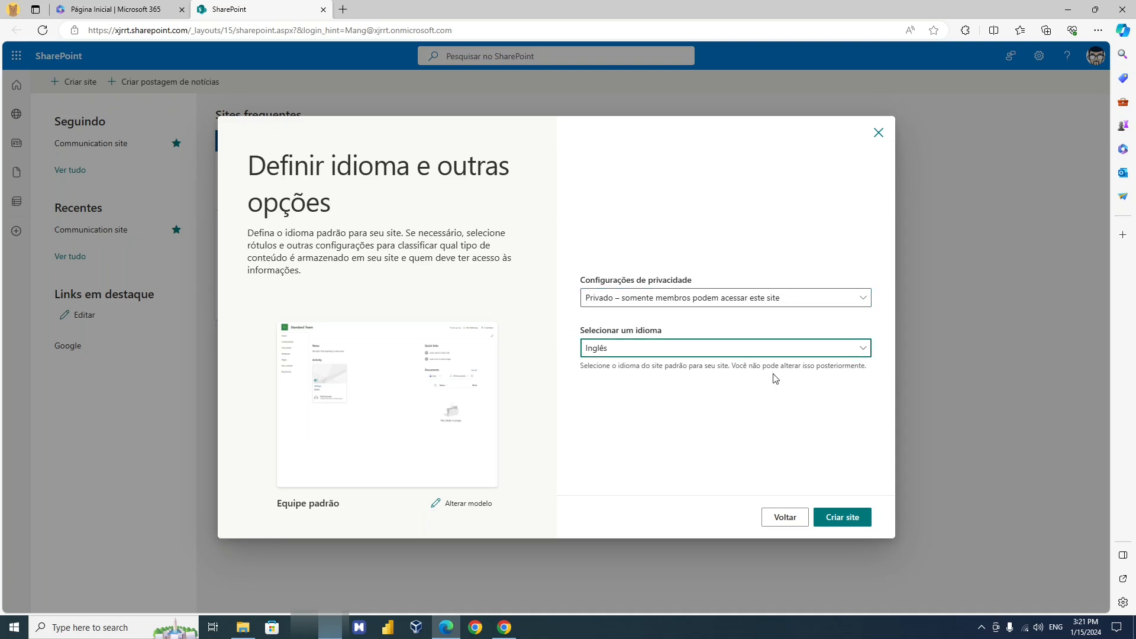
{"action": "left_click", "coordinate": [856, 352]}
{"action": "scroll", "coordinate": [811, 401], "scroll_direction": "down", "scroll_amount": 5}
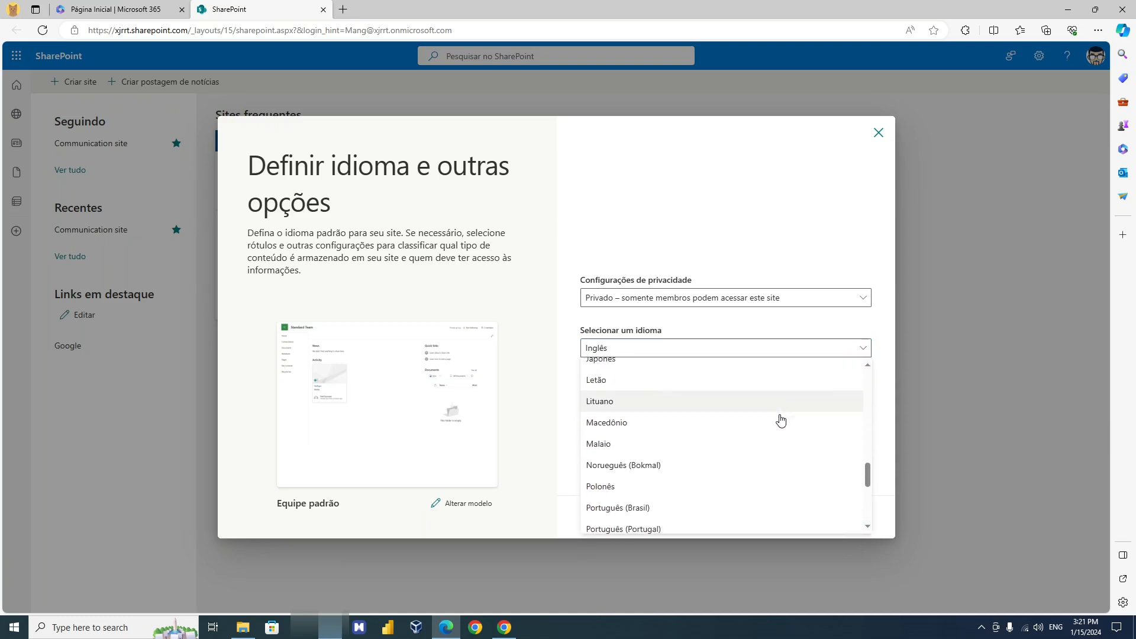
{"action": "scroll", "coordinate": [781, 419], "scroll_direction": "down", "scroll_amount": 2}
{"action": "left_click", "coordinate": [710, 466]}
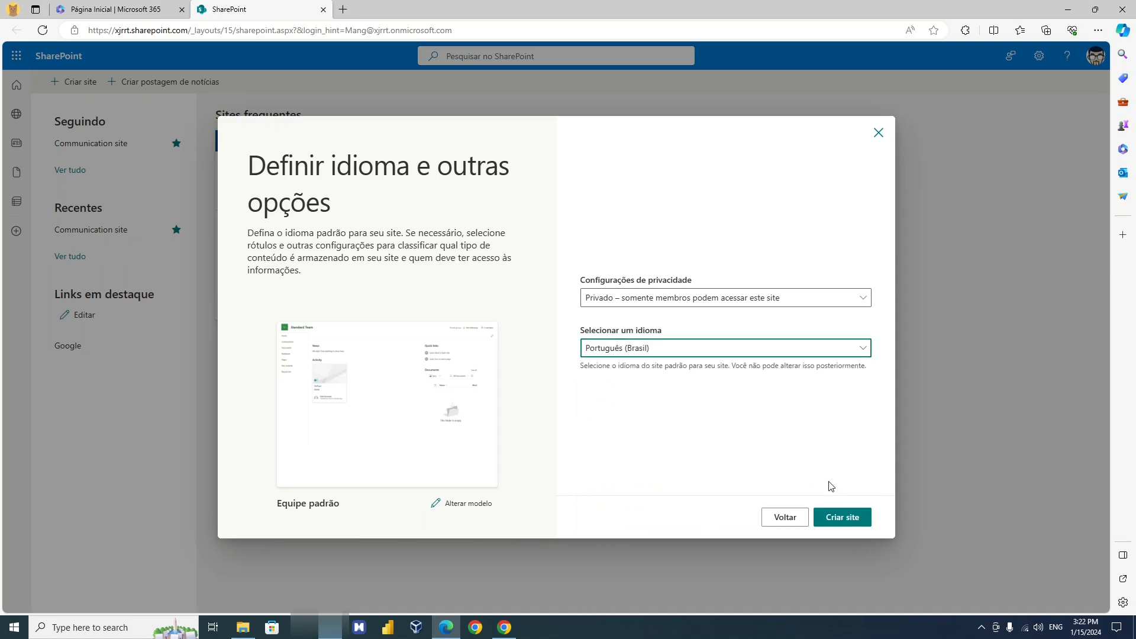
{"action": "left_click", "coordinate": [855, 521]}
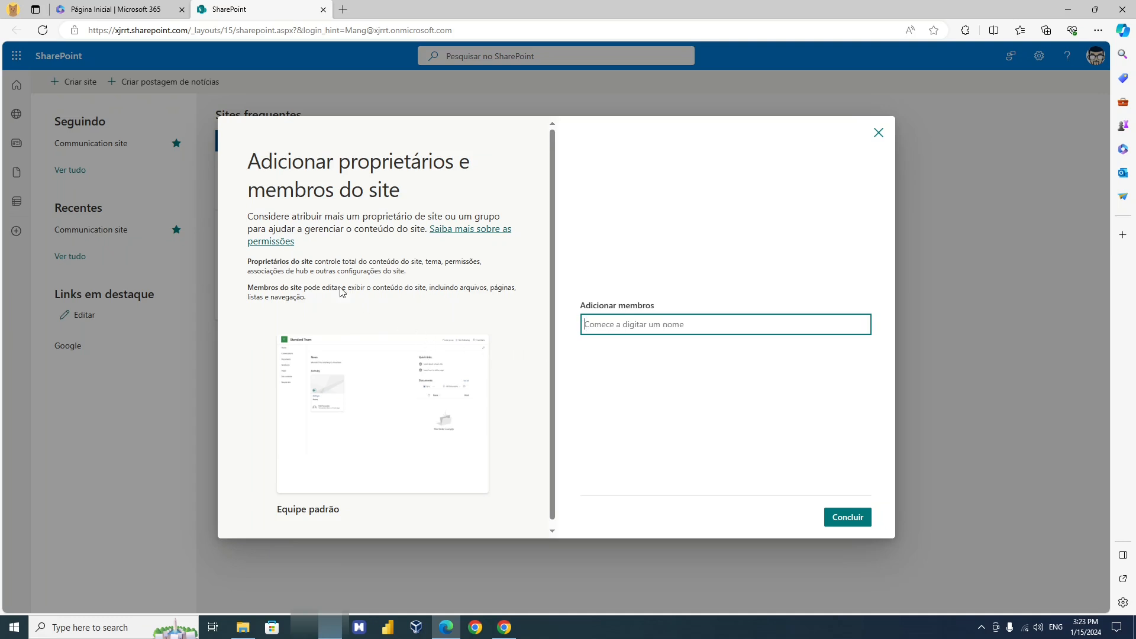
{"action": "left_click_drag", "start_coordinate": [247, 261], "coordinate": [328, 262]}
{"action": "left_click_drag", "start_coordinate": [247, 288], "coordinate": [305, 289]}
{"action": "left_click", "coordinate": [319, 265]}
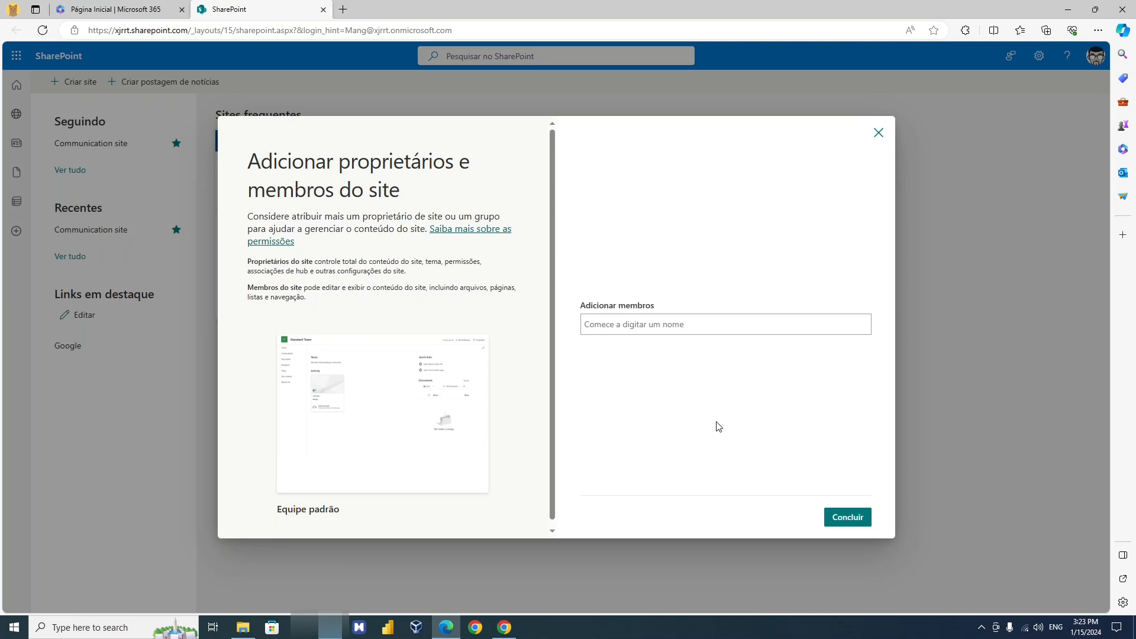
Step: Add the account holder, the paralegal and the retail manager to the site, giving the account holder the Proprietário role
{"action": "left_click", "coordinate": [699, 324]}
{"action": "type", "text": "Feliciano"}
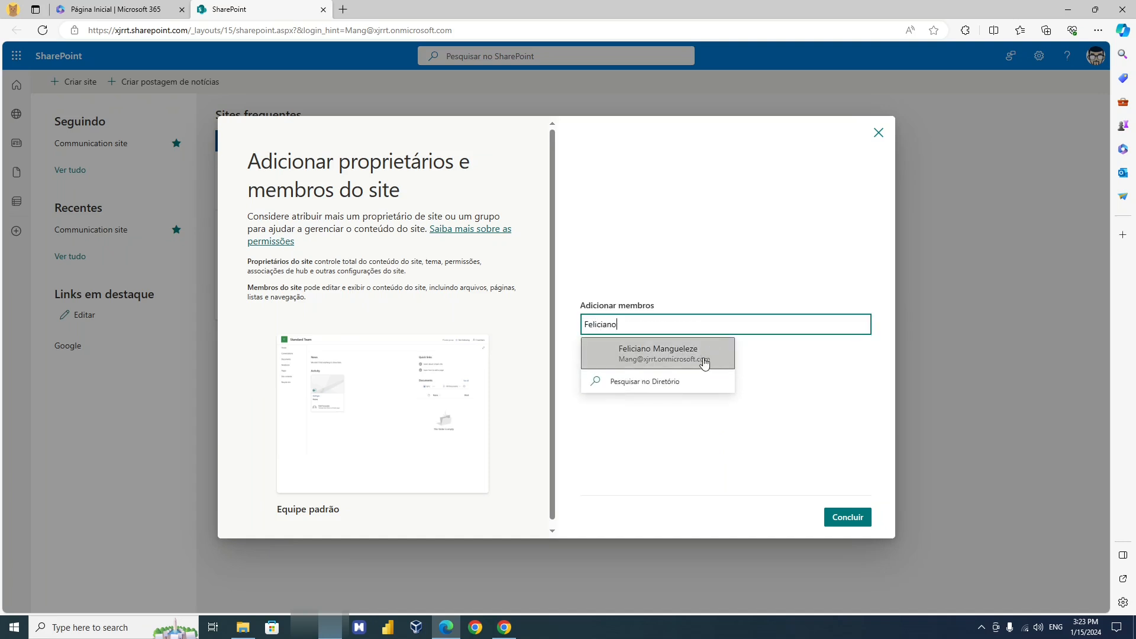
{"action": "left_click", "coordinate": [705, 357]}
{"action": "type", "text": "Jon"}
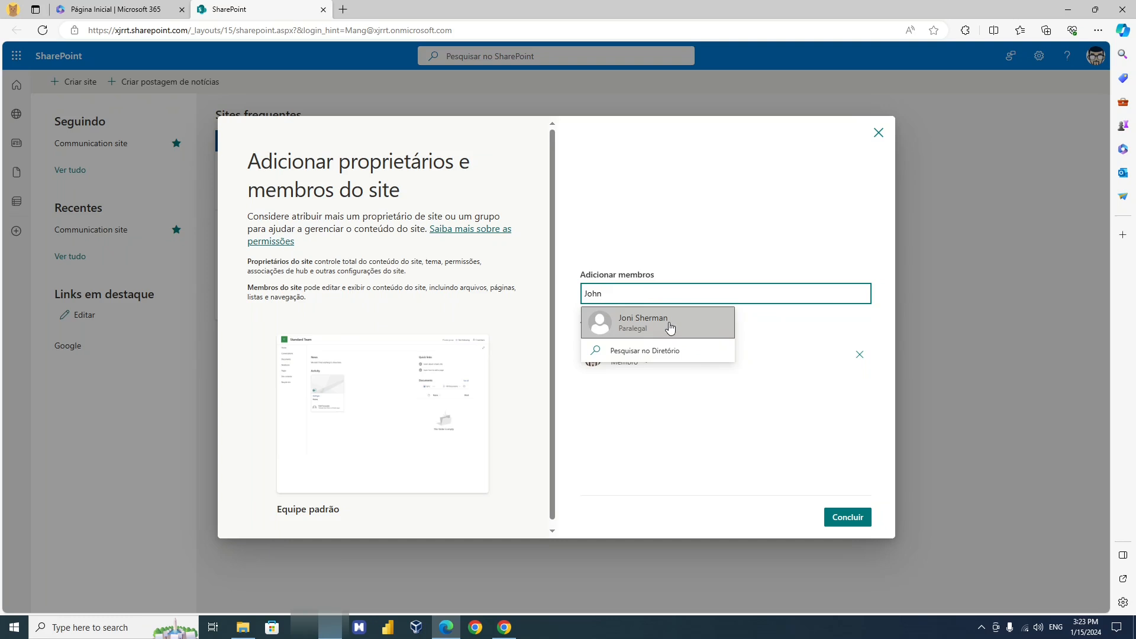
{"action": "left_click", "coordinate": [670, 327]}
{"action": "type", "text": "Adele"}
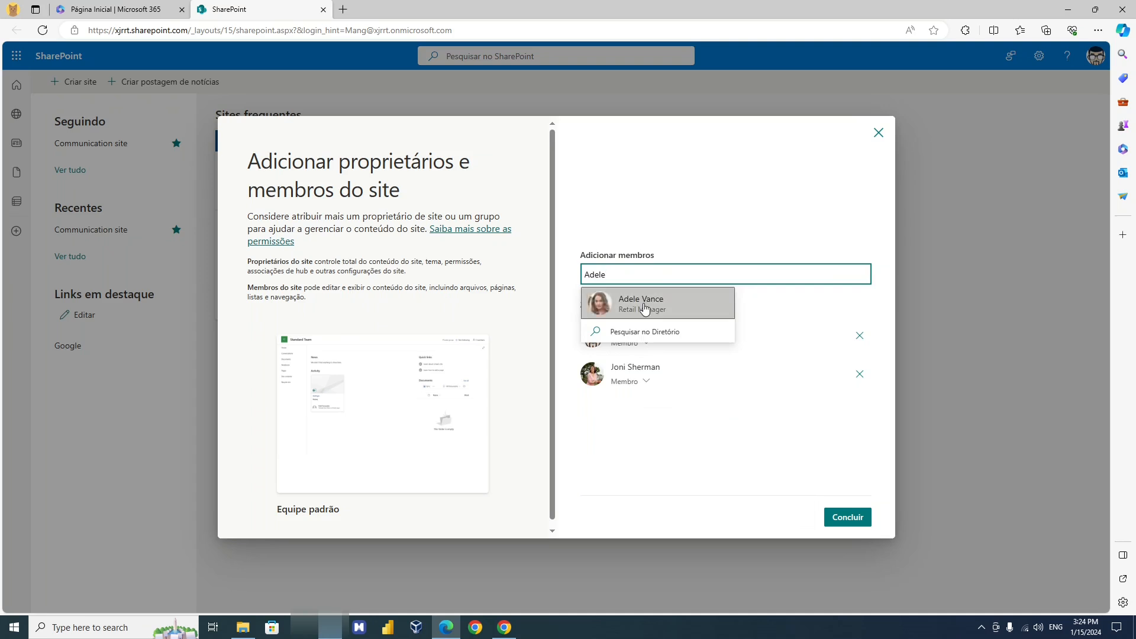
{"action": "left_click", "coordinate": [648, 303]}
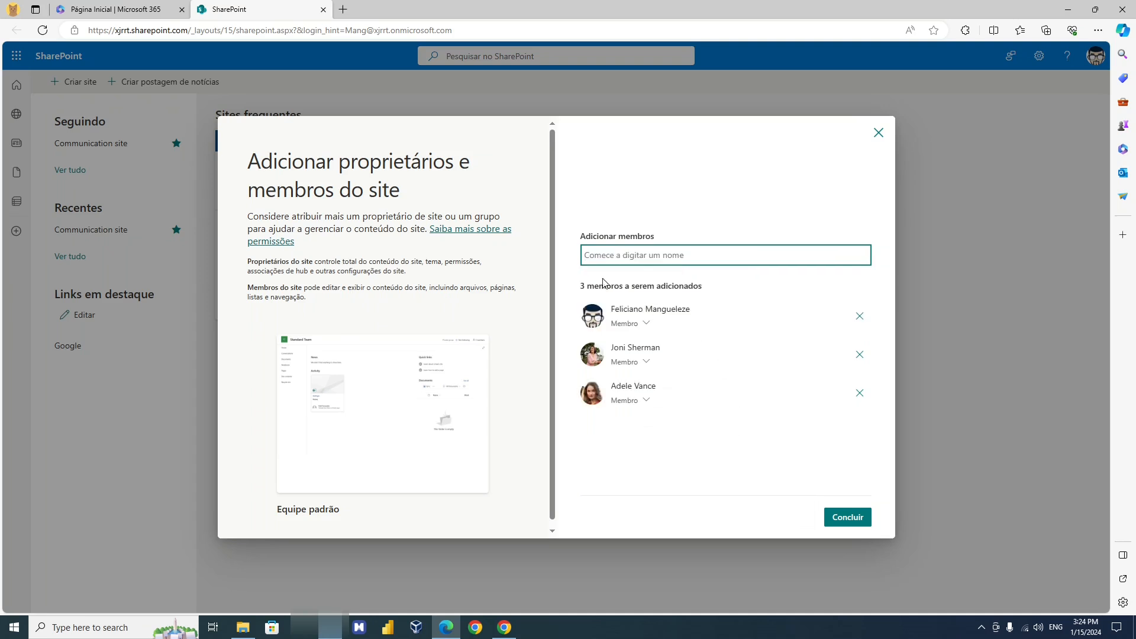
{"action": "left_click", "coordinate": [646, 324]}
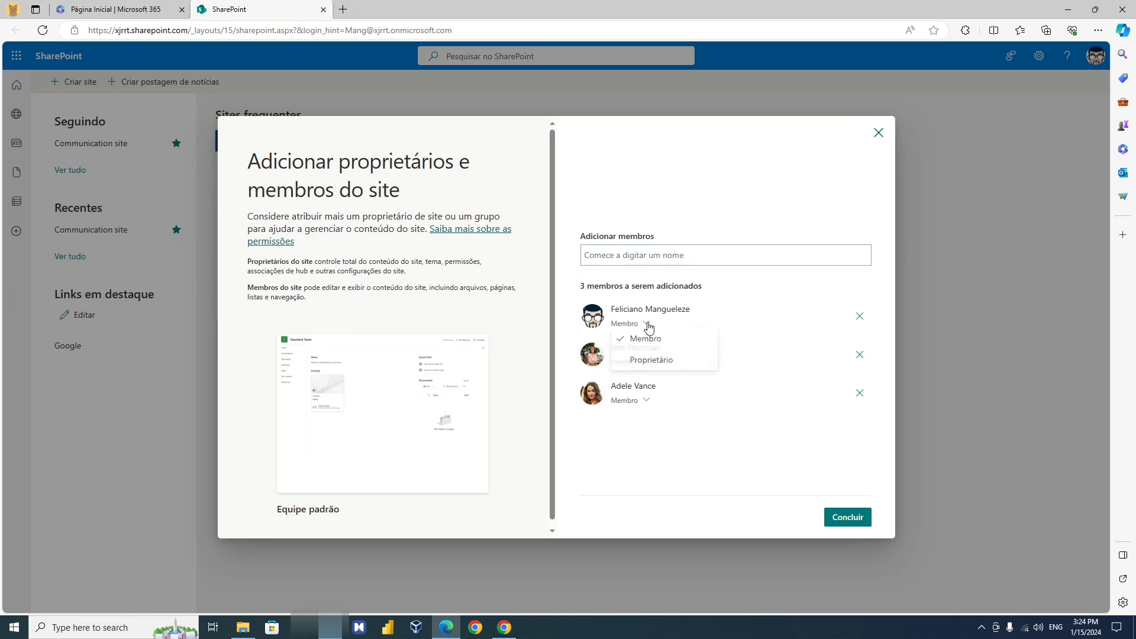
{"action": "left_click", "coordinate": [683, 368]}
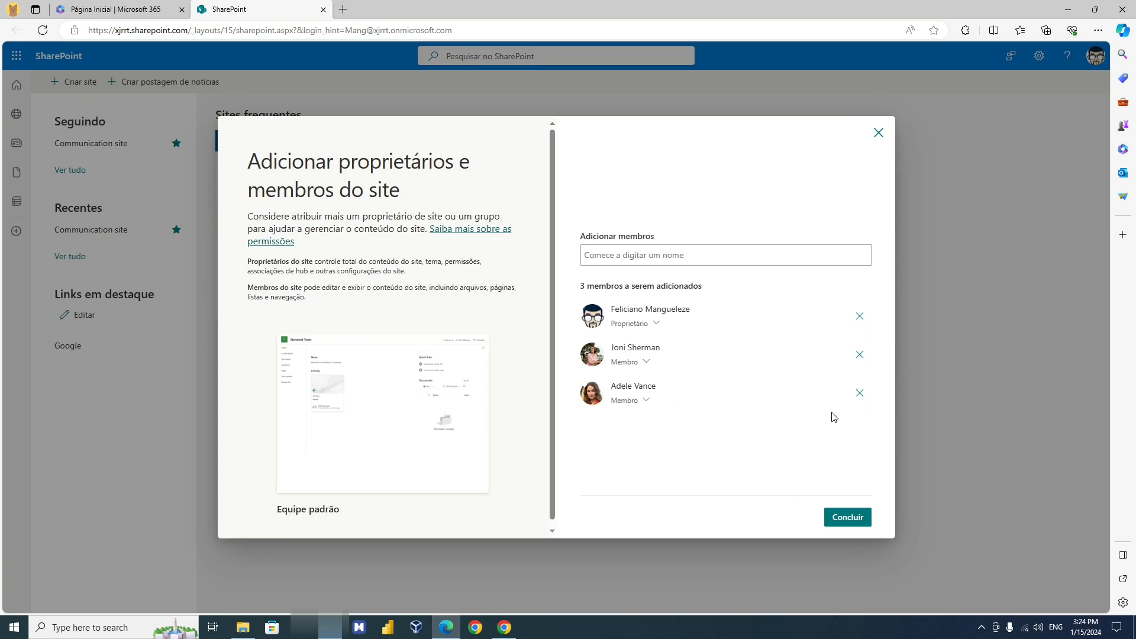
Step: Remove the retail manager from the people being added and add the same person again as a member
{"action": "left_click", "coordinate": [860, 392]}
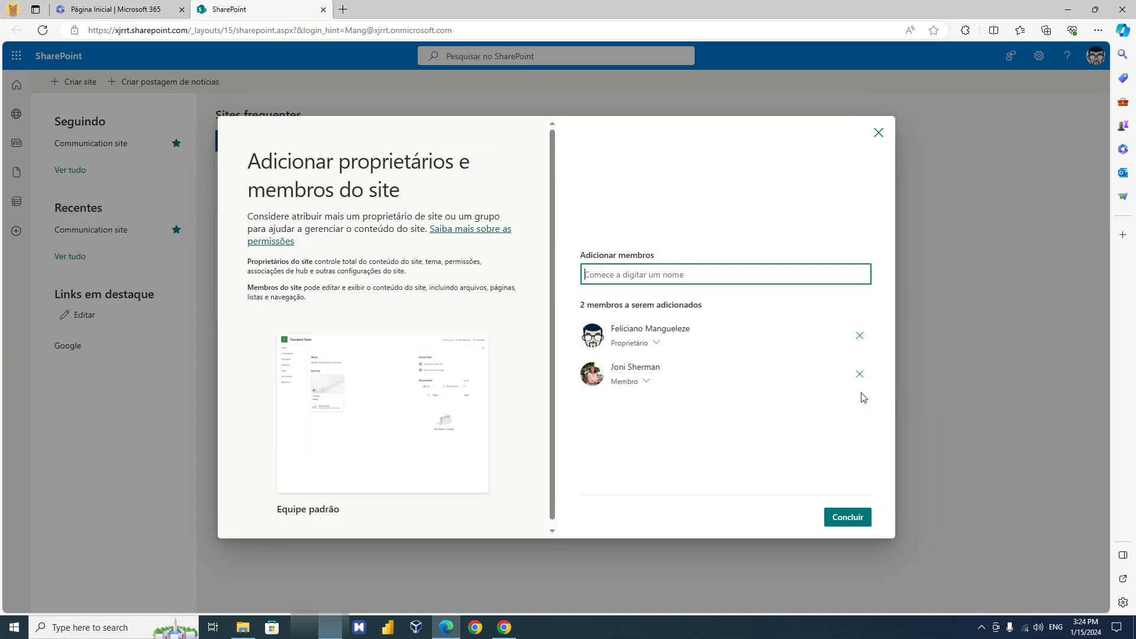
{"action": "type", "text": "adeler"}
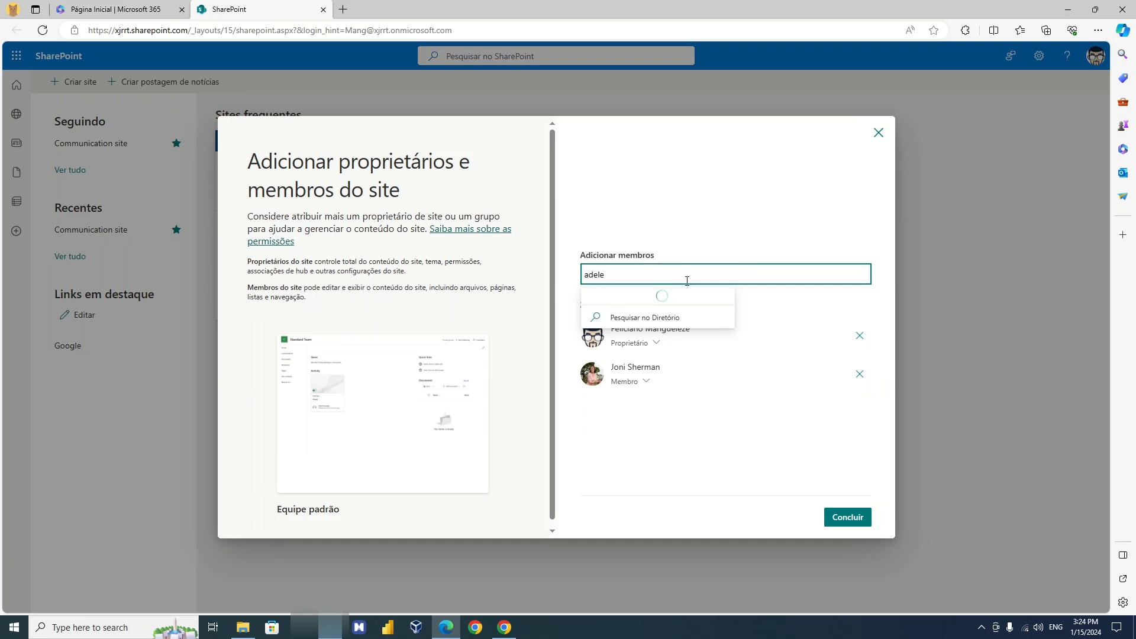
{"action": "left_click", "coordinate": [675, 309]}
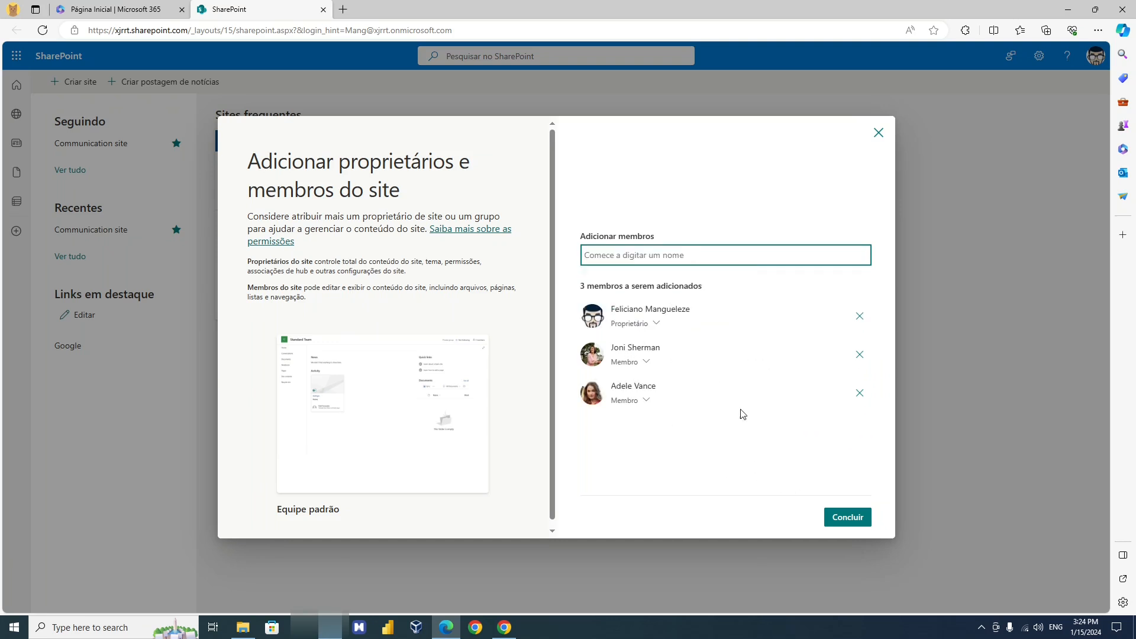
Step: Finish the site setup with the chosen members and dismiss the suggested next steps on the Marketing home page
{"action": "left_click", "coordinate": [849, 517]}
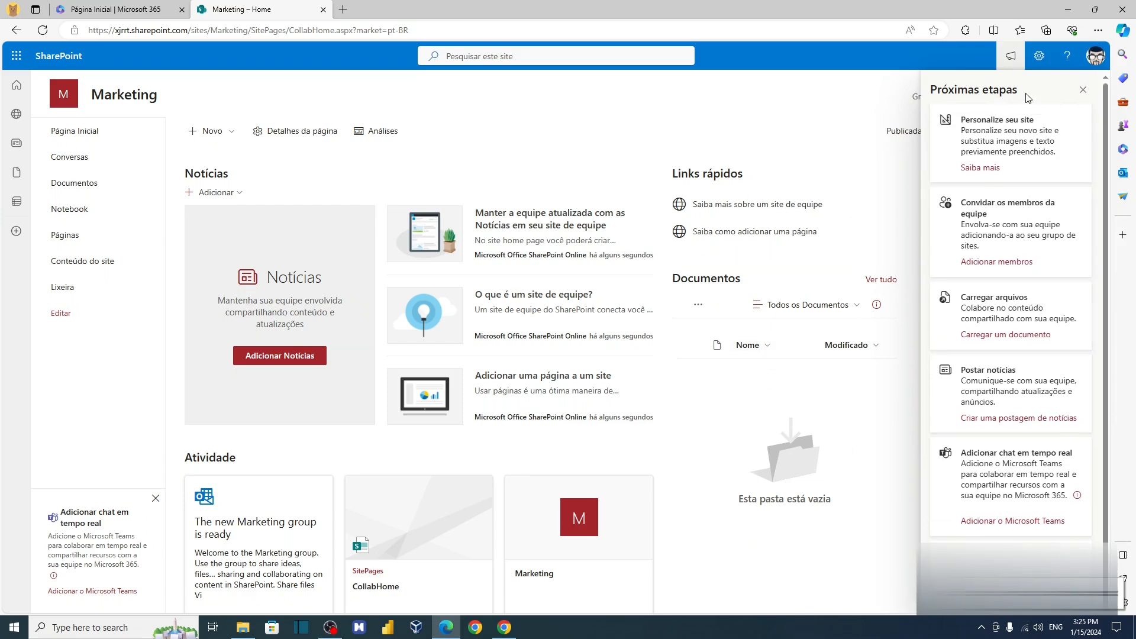
{"action": "left_click", "coordinate": [1084, 91]}
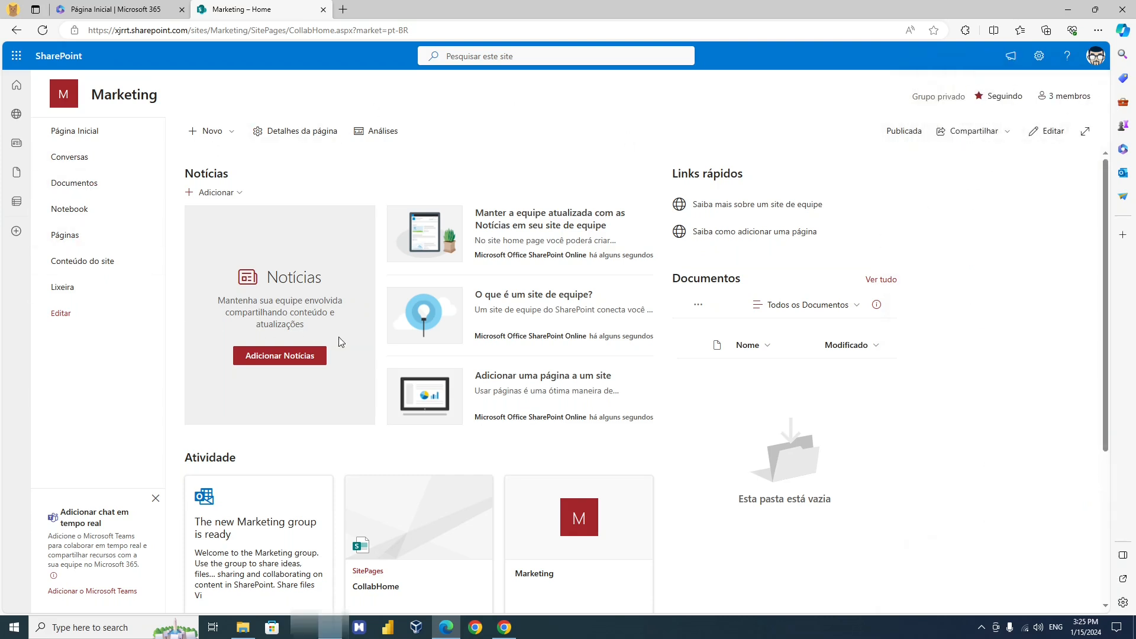
Step: Review the Marketing site's group members and their roles, and close the membership list
{"action": "left_click", "coordinate": [1070, 99]}
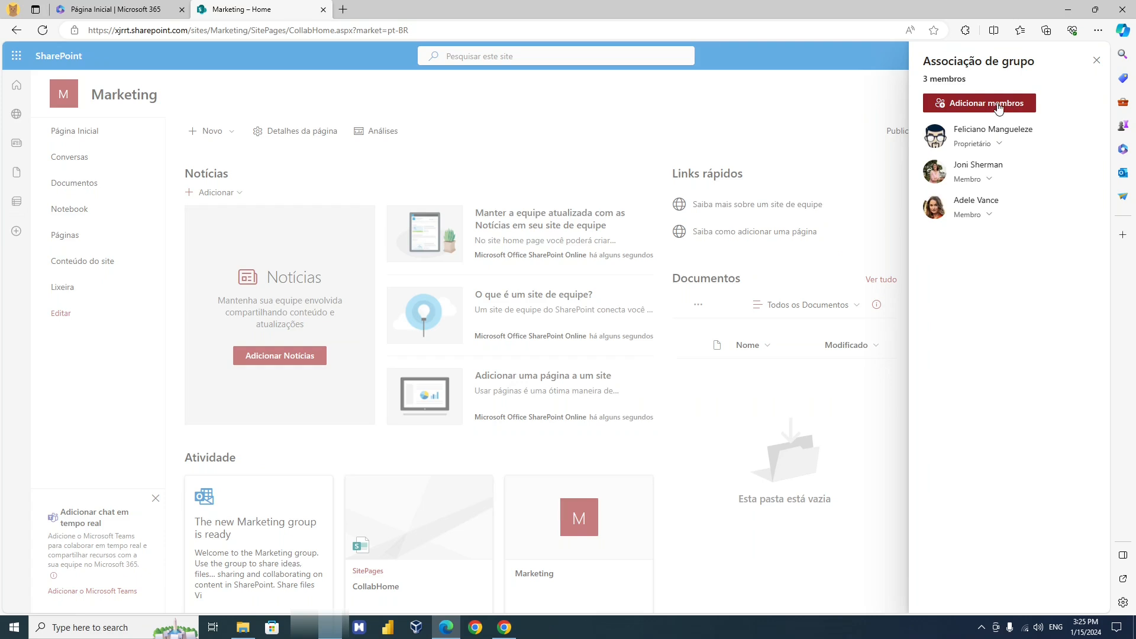
{"action": "left_click", "coordinate": [1096, 59]}
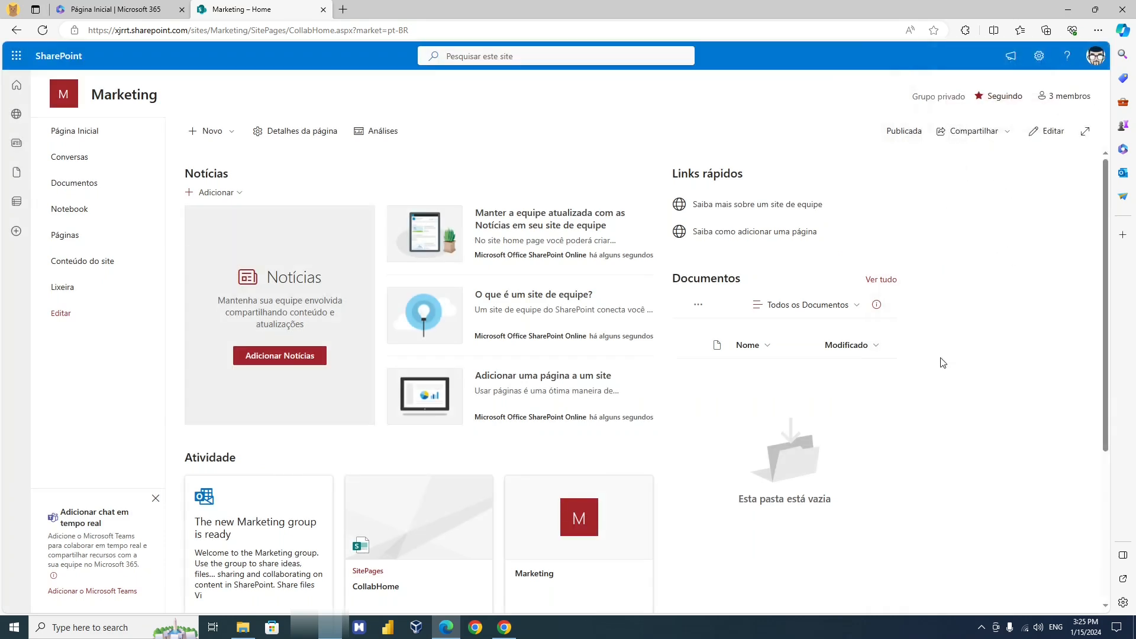